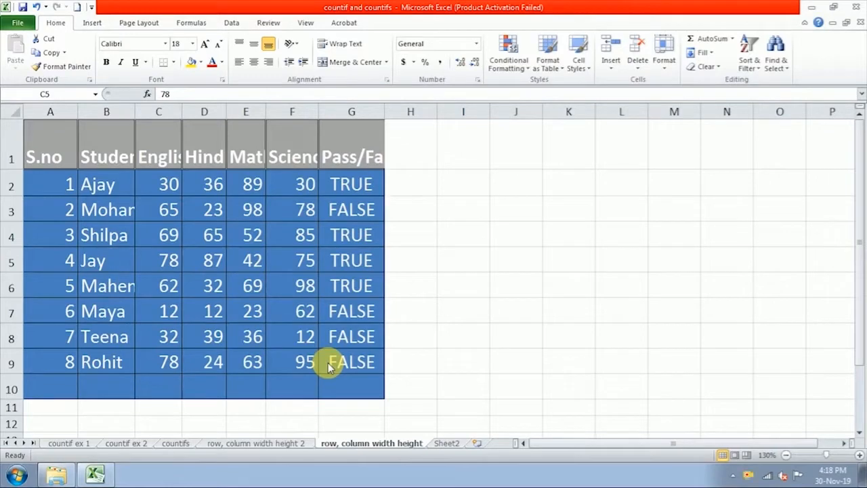
# Step: Switch to the empty Sheet2 and click around cells C5 to E6
pyautogui.click(451, 444)
pyautogui.click(447, 444)
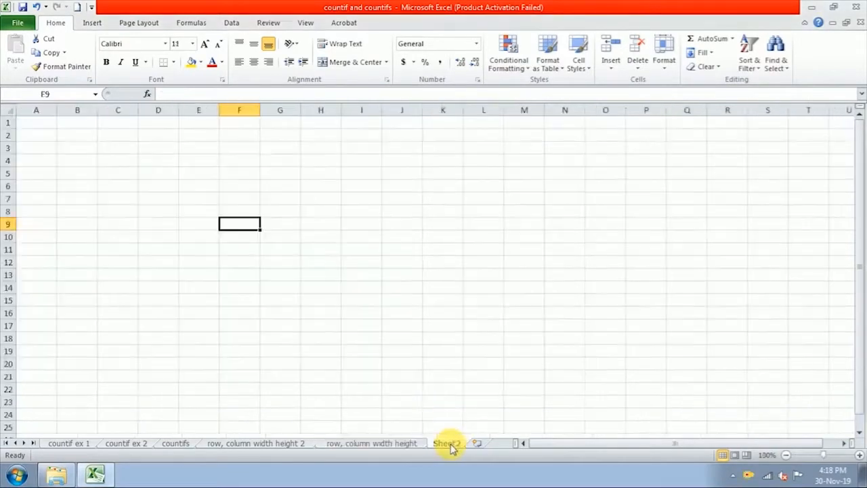
pyautogui.click(194, 174)
pyautogui.click(163, 175)
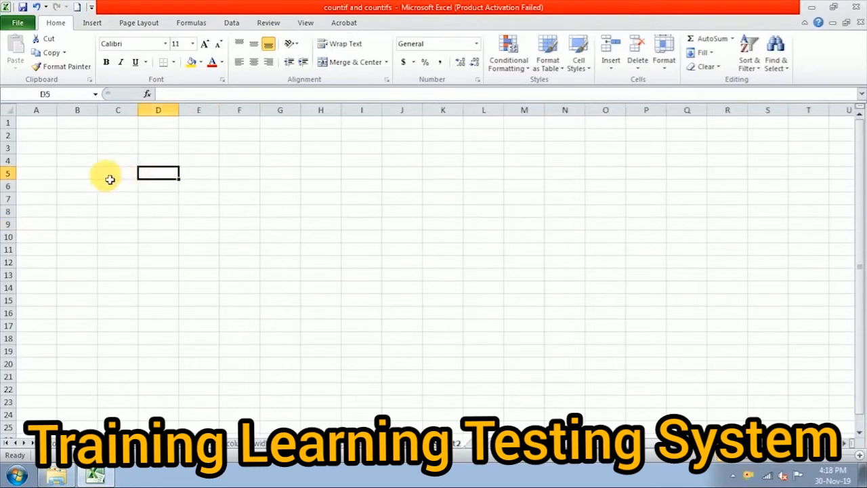
pyautogui.moveTo(109, 177); pyautogui.dragTo(121, 189)
pyautogui.click(169, 190)
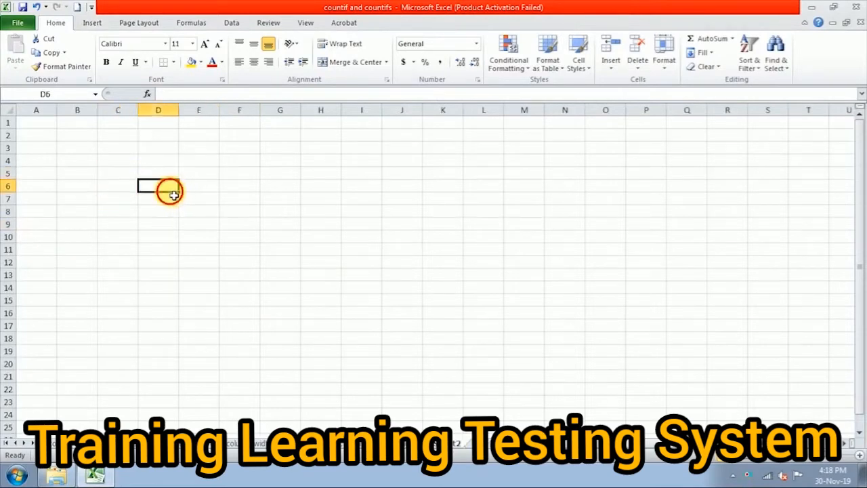
pyautogui.click(196, 190)
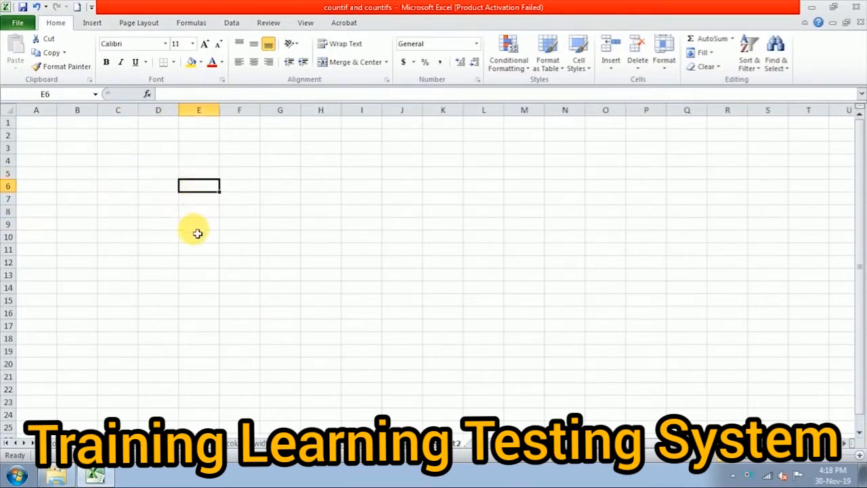
# Step: Type the person's full name into D6, fixing typos, and commit the entry
pyautogui.click(171, 188)
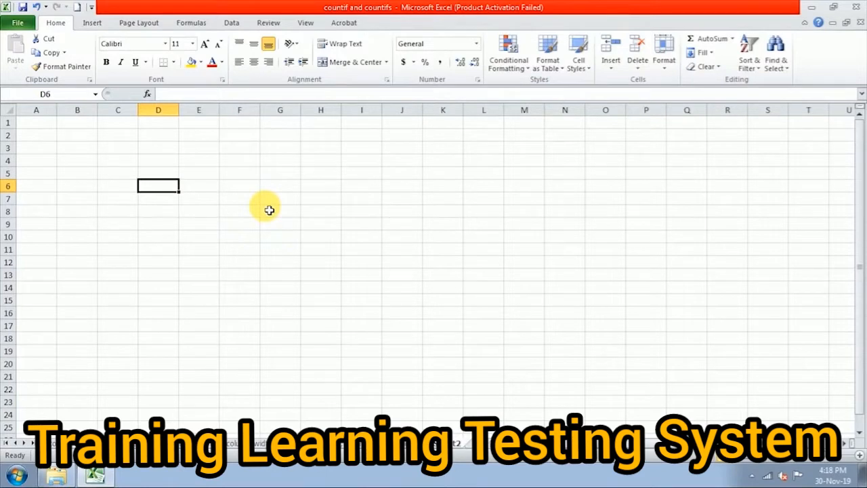
pyautogui.write('he')
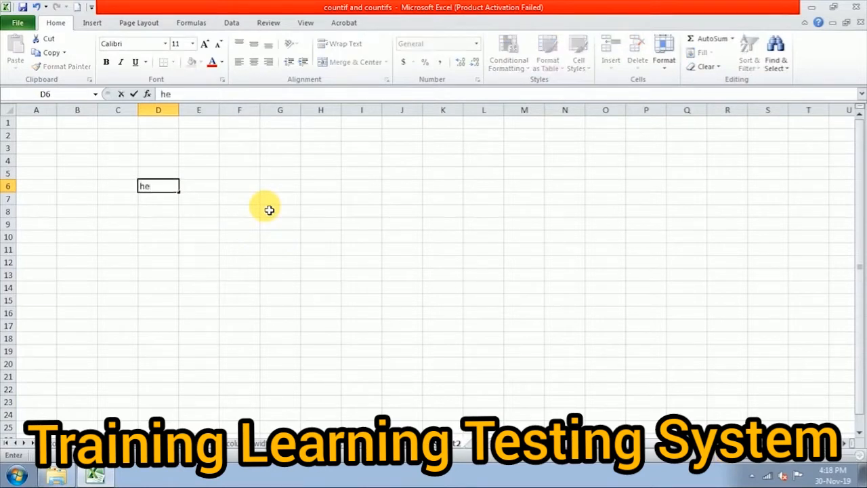
pyautogui.press('BackSpace')
pyautogui.press('BackSpace')
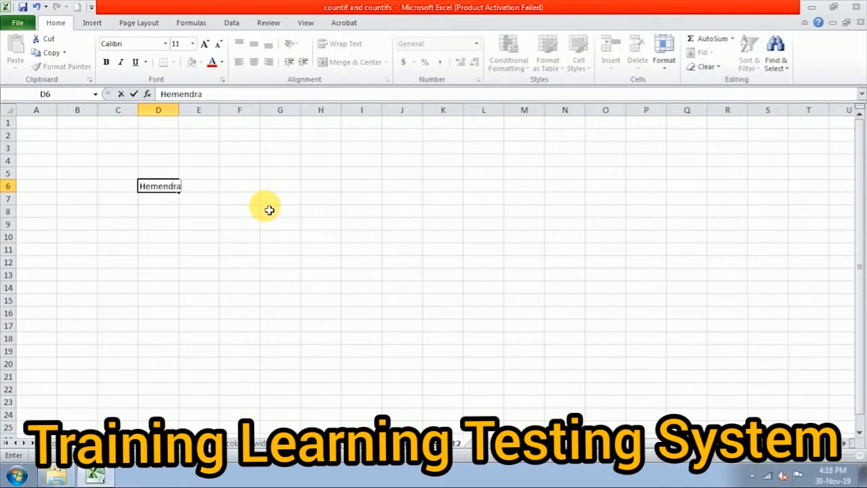
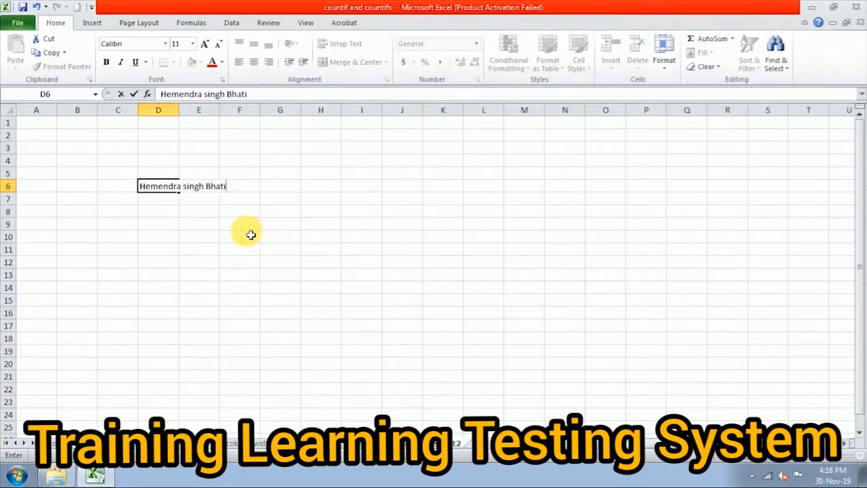
pyautogui.click(196, 266)
# Step: Widen column D to 20.57 to fit the name, then return to the 'row, column width height' sheet
pyautogui.click(168, 187)
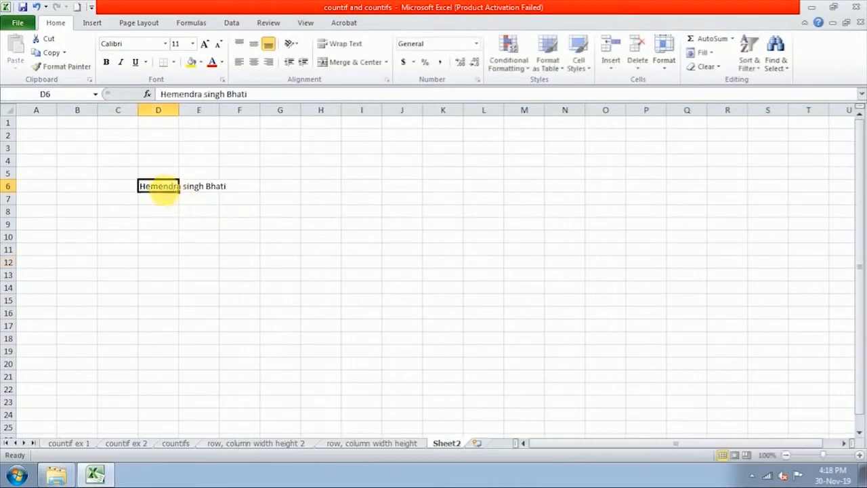
pyautogui.click(214, 190)
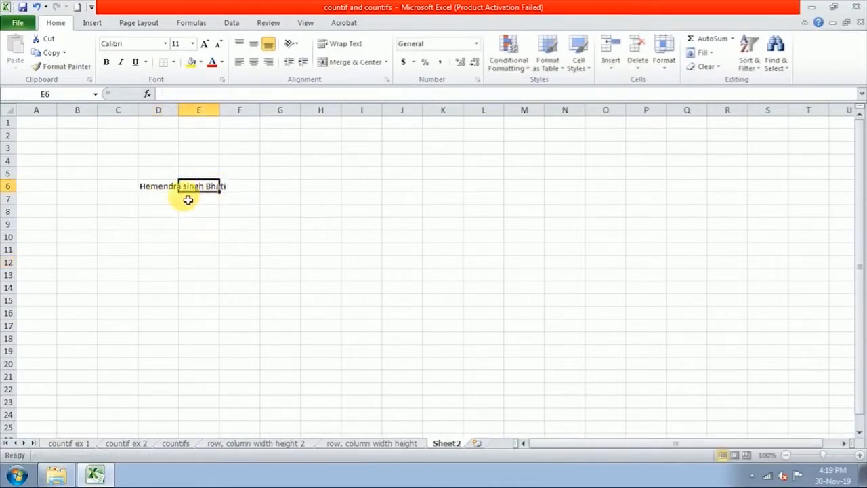
pyautogui.click(170, 210)
pyautogui.click(171, 188)
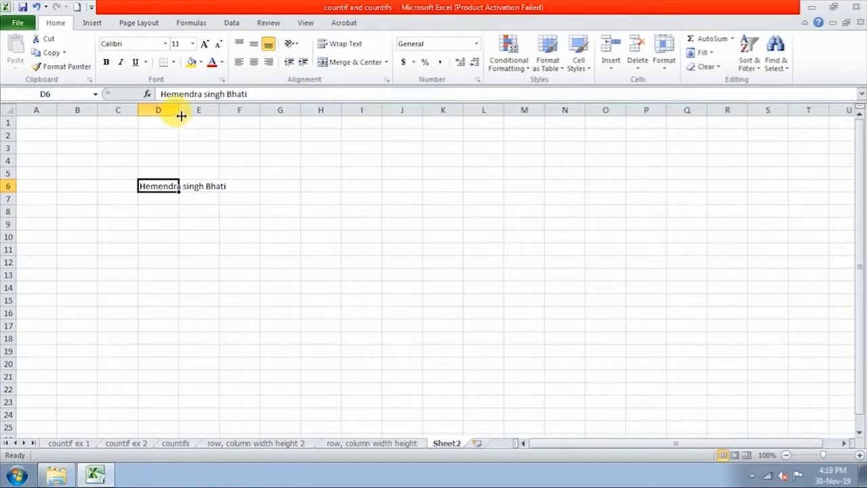
pyautogui.moveTo(180, 116); pyautogui.dragTo(234, 116)
pyautogui.click(204, 223)
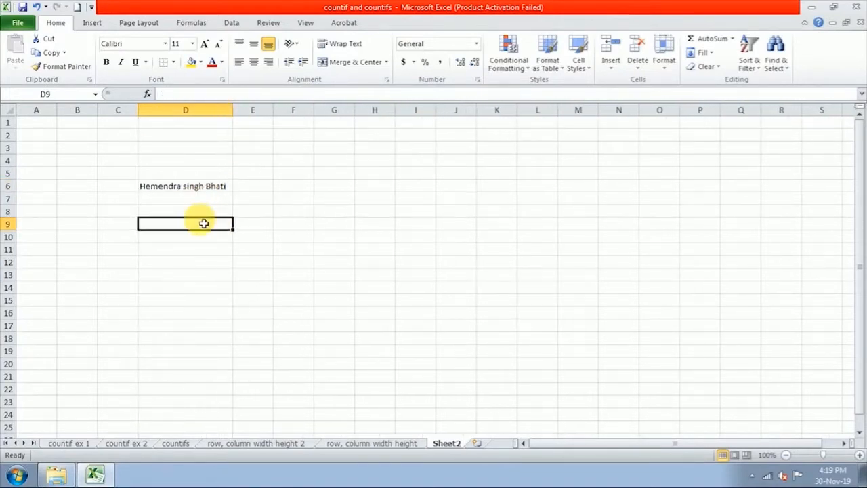
pyautogui.click(197, 183)
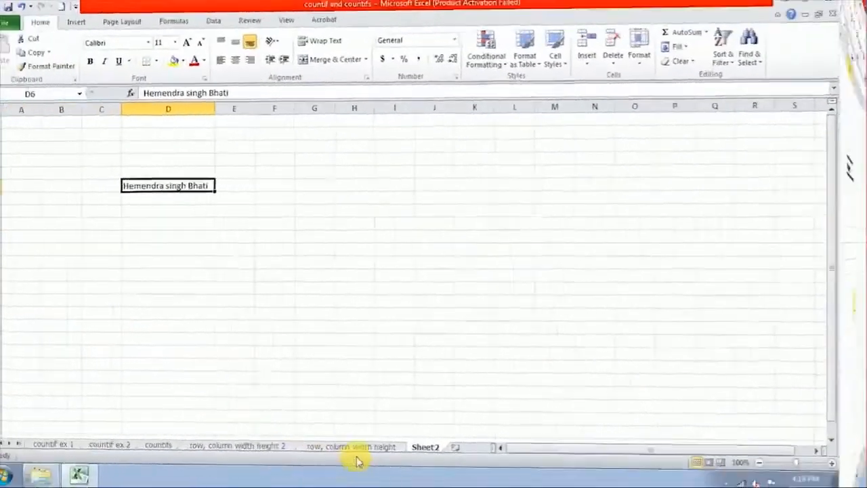
pyautogui.click(379, 447)
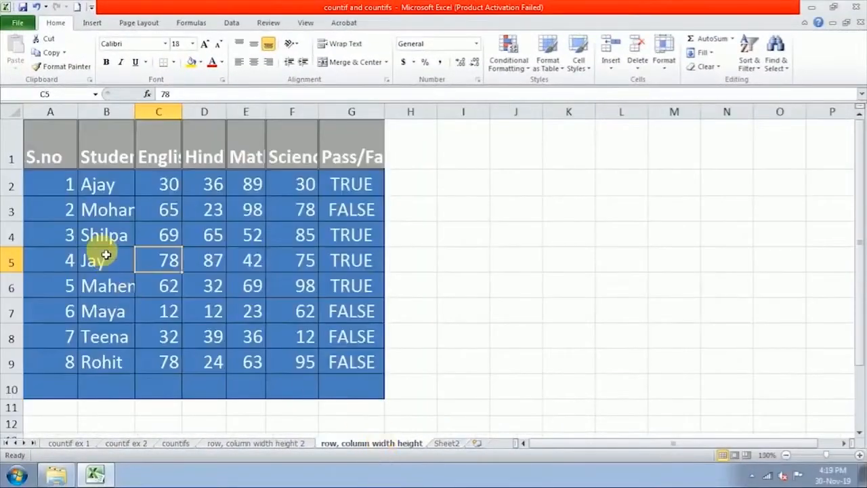
pyautogui.click(116, 155)
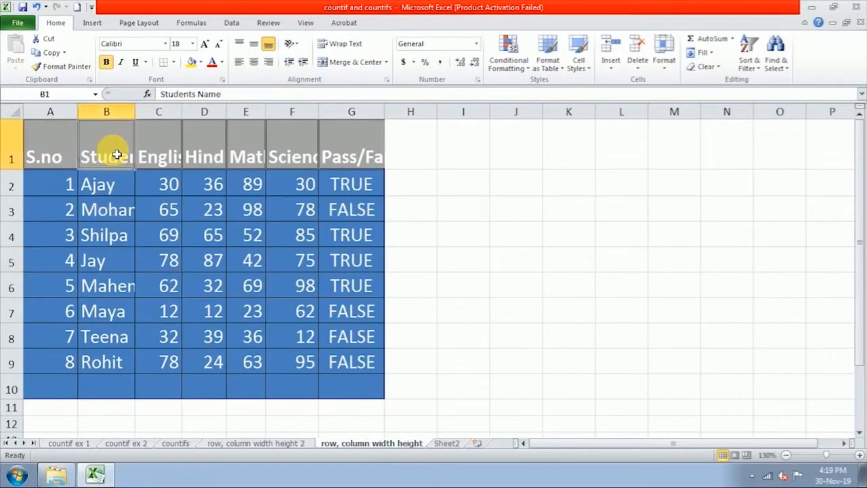
pyautogui.click(120, 207)
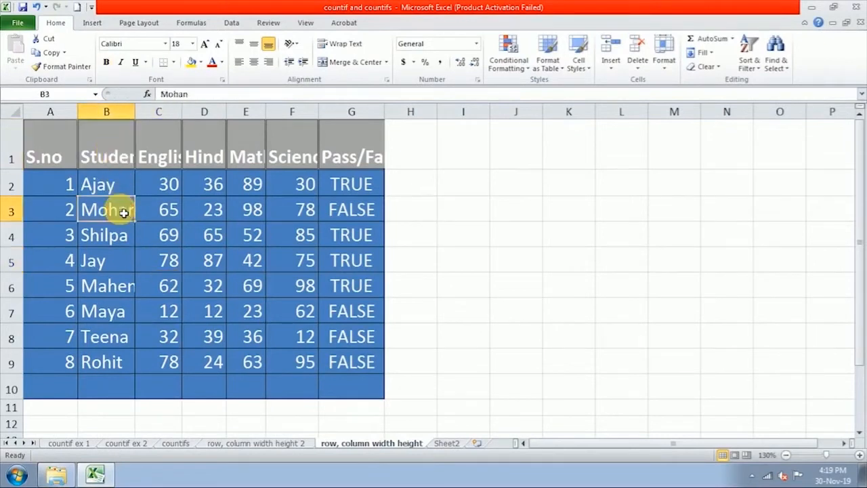
pyautogui.click(121, 155)
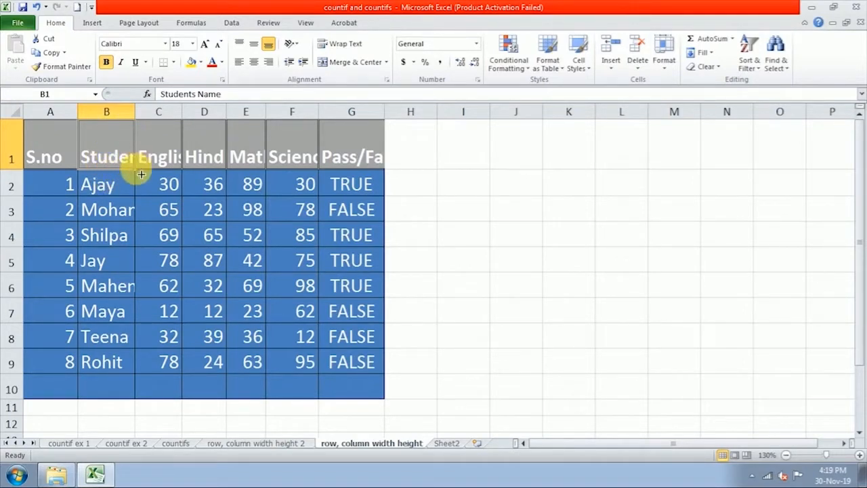
pyautogui.click(102, 286)
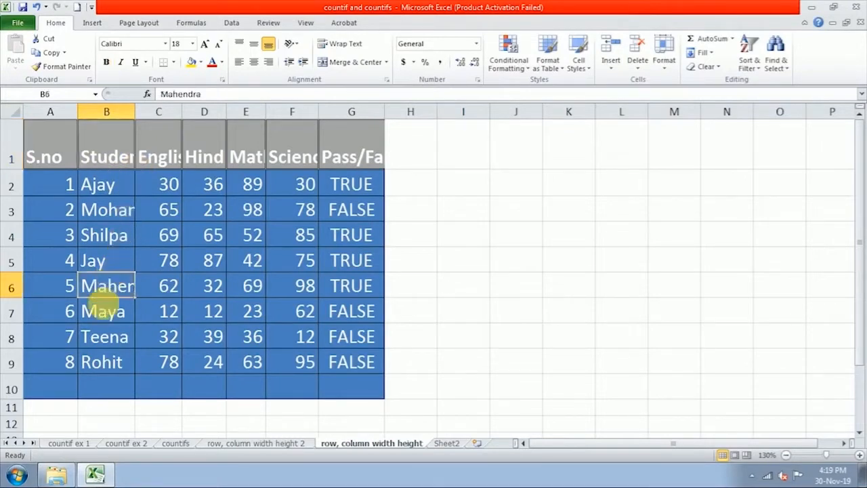
pyautogui.click(102, 212)
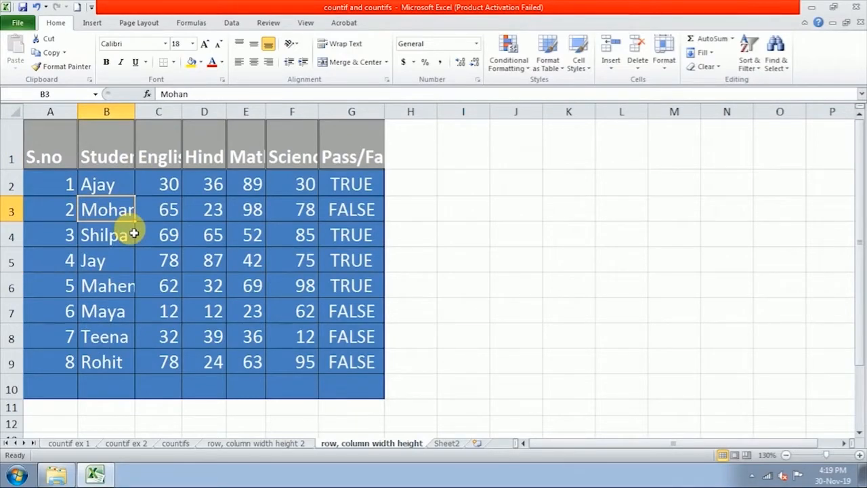
pyautogui.click(176, 166)
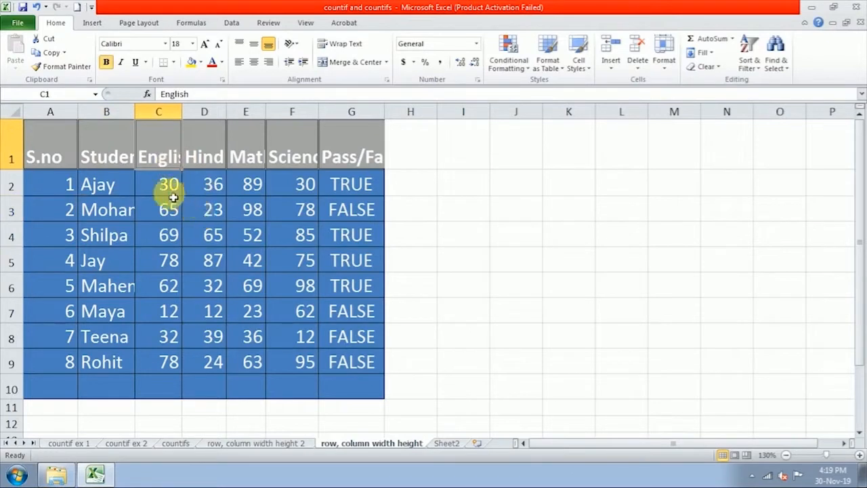
pyautogui.click(171, 194)
pyautogui.click(170, 208)
pyautogui.click(163, 236)
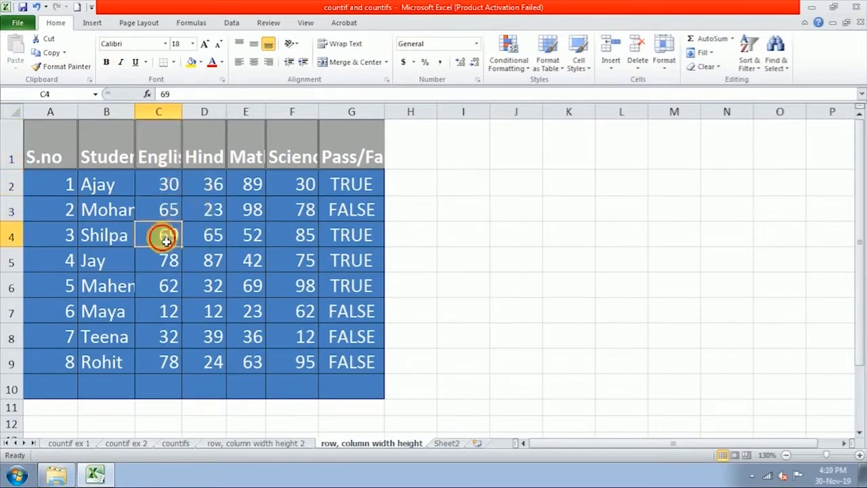
pyautogui.click(163, 261)
pyautogui.click(161, 285)
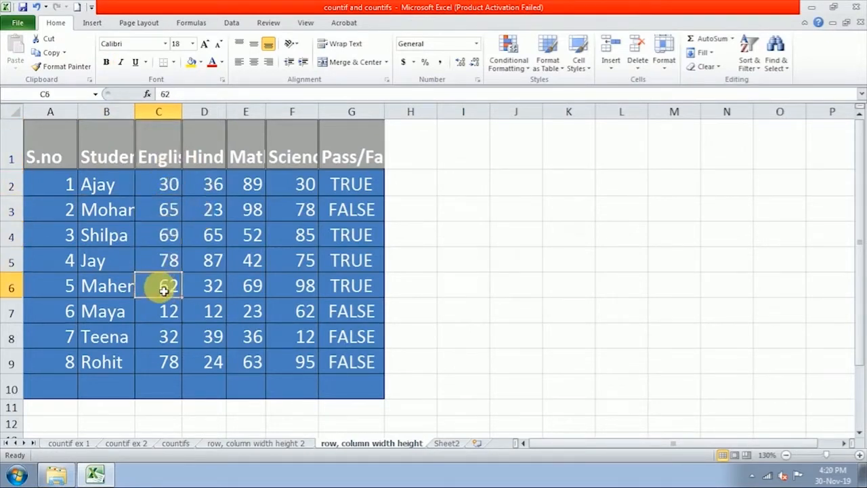
pyautogui.click(164, 312)
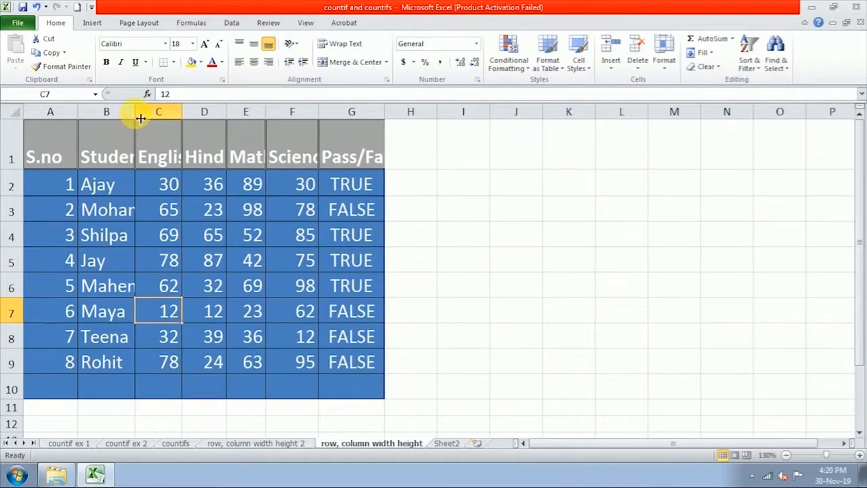
pyautogui.moveTo(140, 118); pyautogui.dragTo(223, 116)
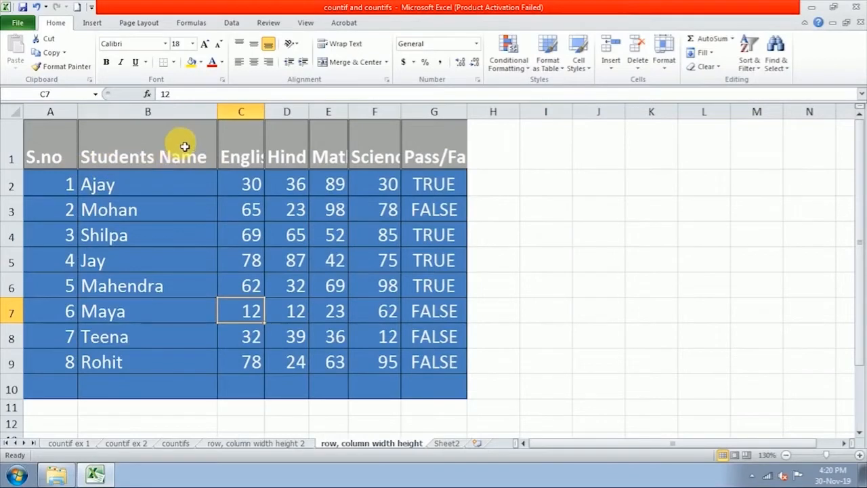
pyautogui.click(138, 285)
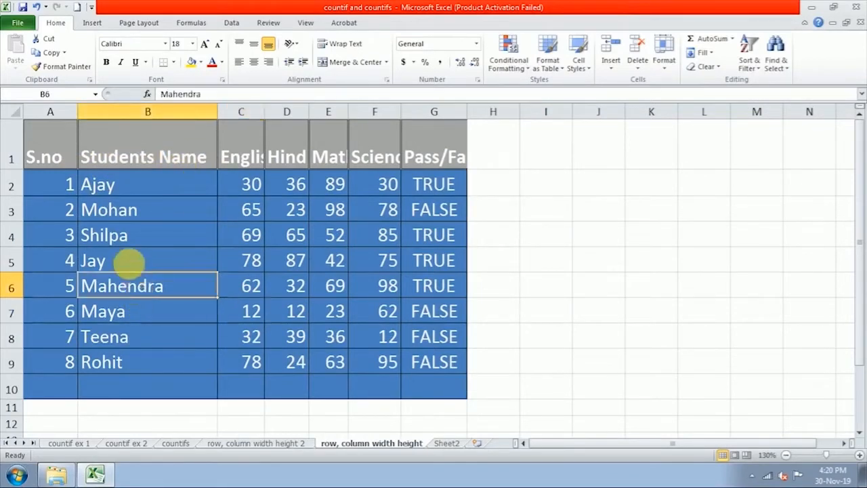
pyautogui.click(129, 260)
pyautogui.click(128, 232)
pyautogui.click(134, 214)
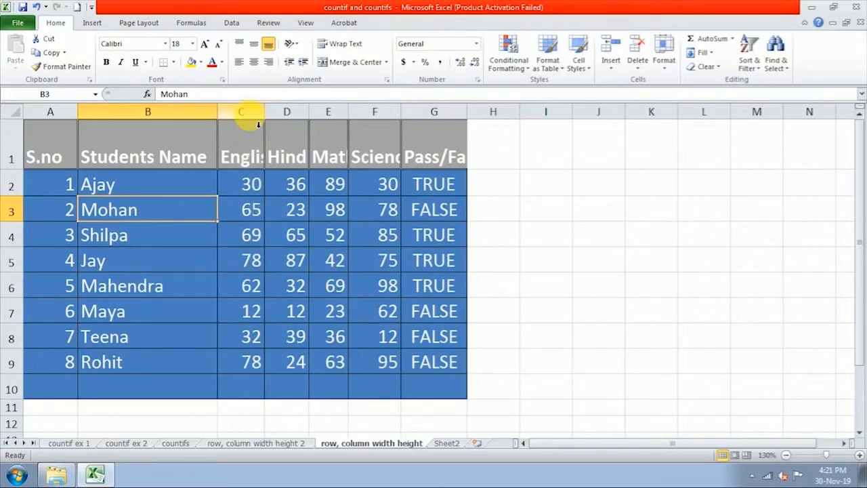
# Step: Set the English column width to 10 and drag the Hindi column wider so its heading fits
pyautogui.rightClick(252, 119)
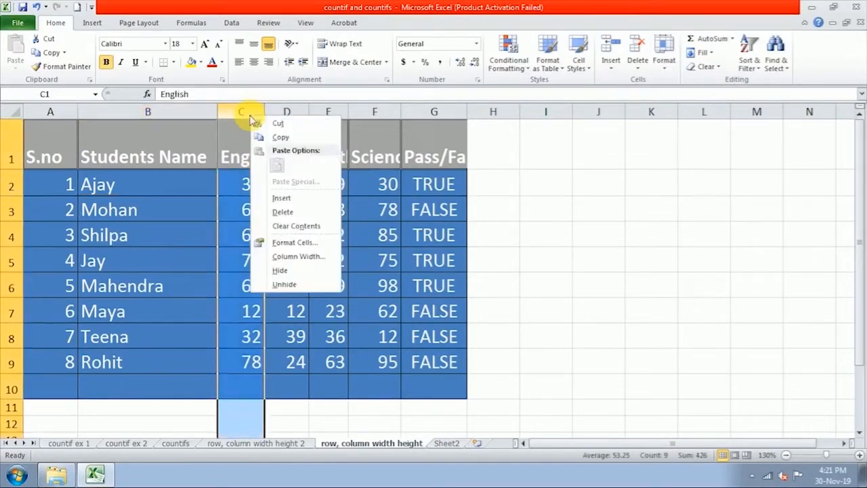
pyautogui.click(287, 258)
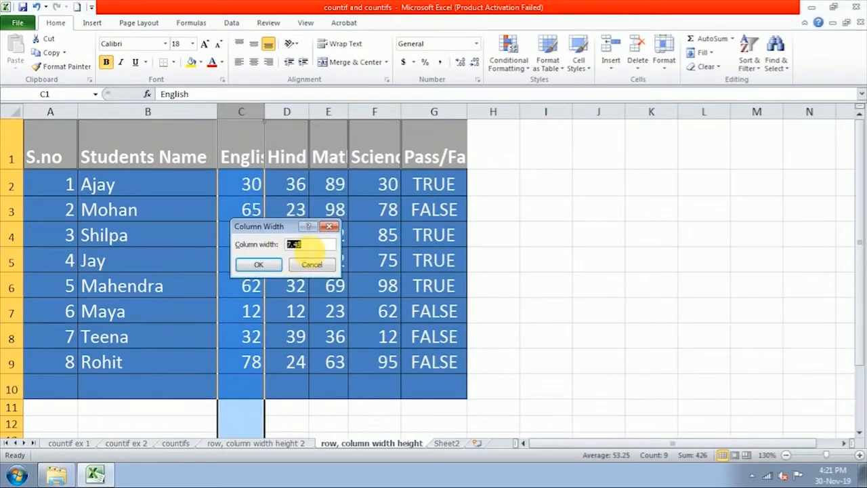
pyautogui.write('10')
pyautogui.click(256, 263)
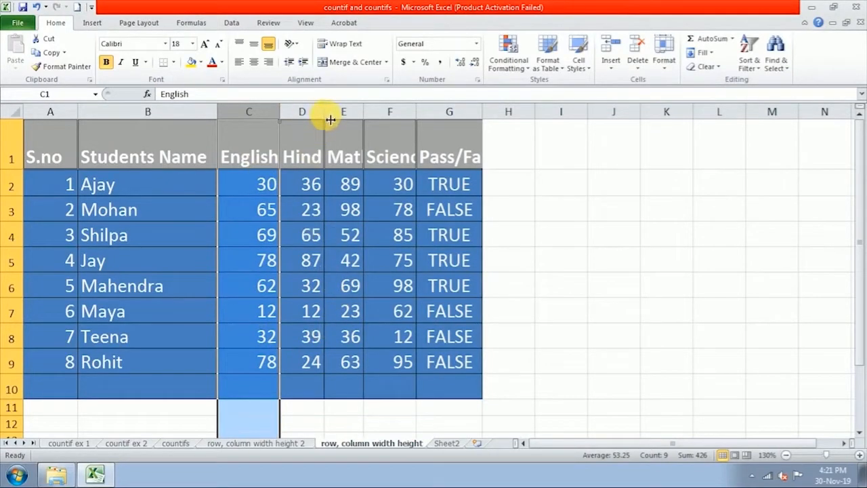
pyautogui.moveTo(330, 119)
pyautogui.mouseDown()
pyautogui.moveTo(325, 112)
pyautogui.moveTo(344, 117)
pyautogui.moveTo(331, 118)
pyautogui.mouseUp()
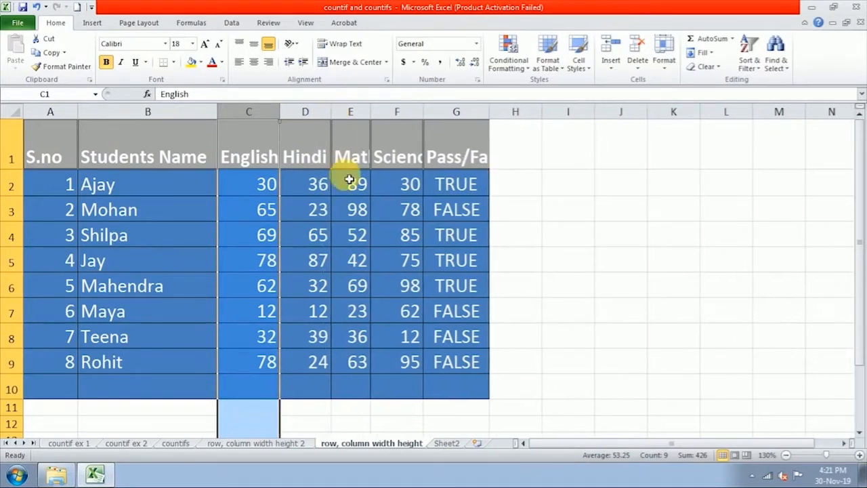
# Step: Set the Maths column width to 10, then drag Science and Pass/Fail wider to show their headings
pyautogui.rightClick(355, 117)
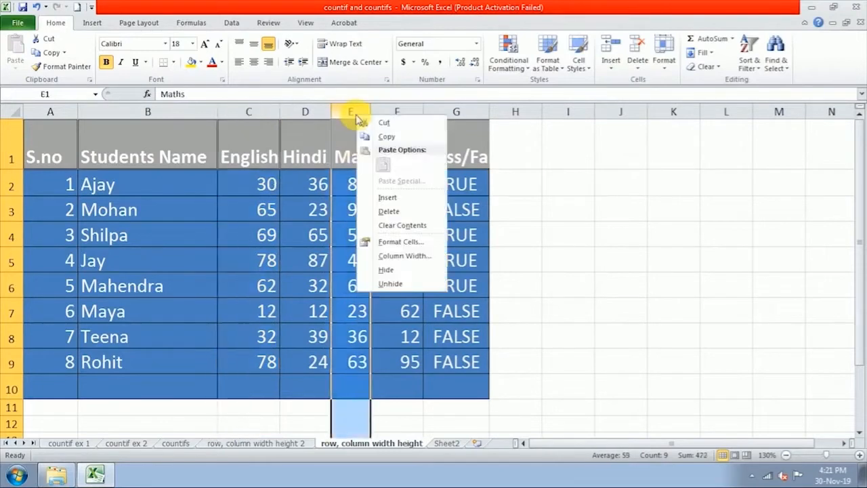
pyautogui.click(398, 257)
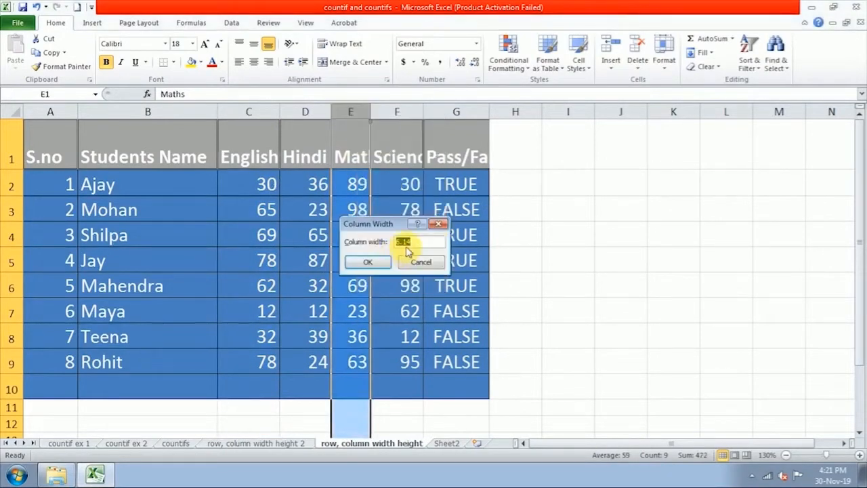
pyautogui.write('10')
pyautogui.click(368, 261)
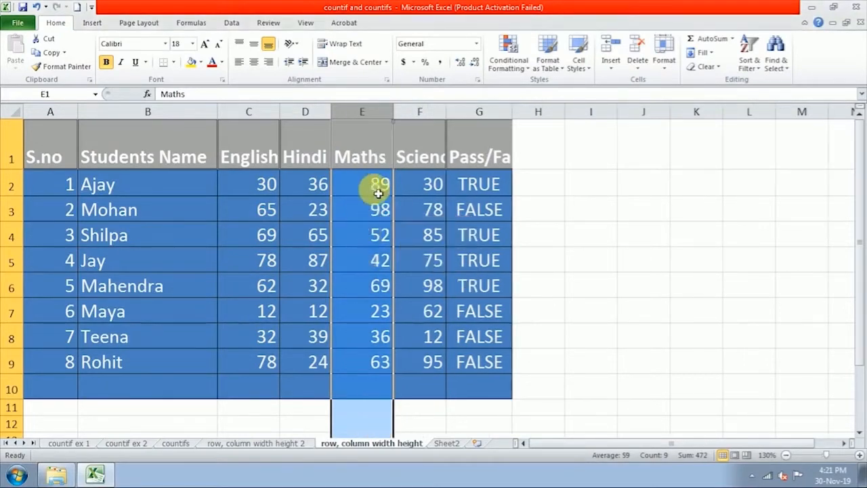
pyautogui.click(368, 339)
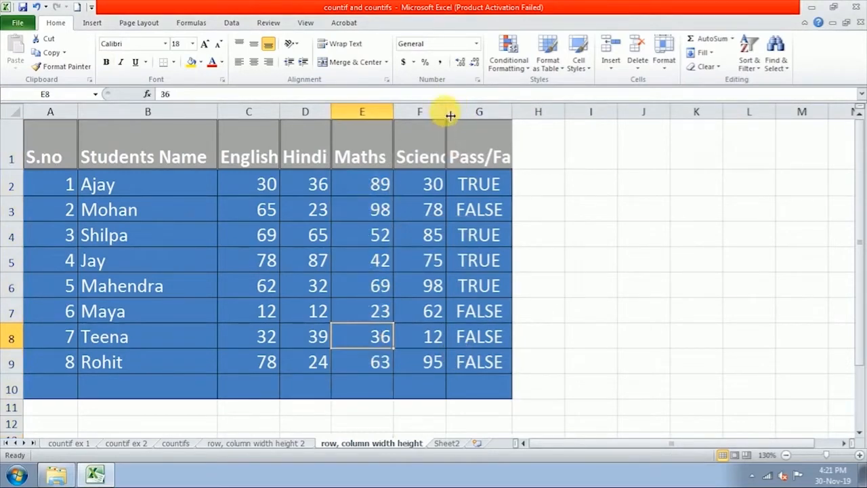
pyautogui.moveTo(449, 116); pyautogui.dragTo(465, 115)
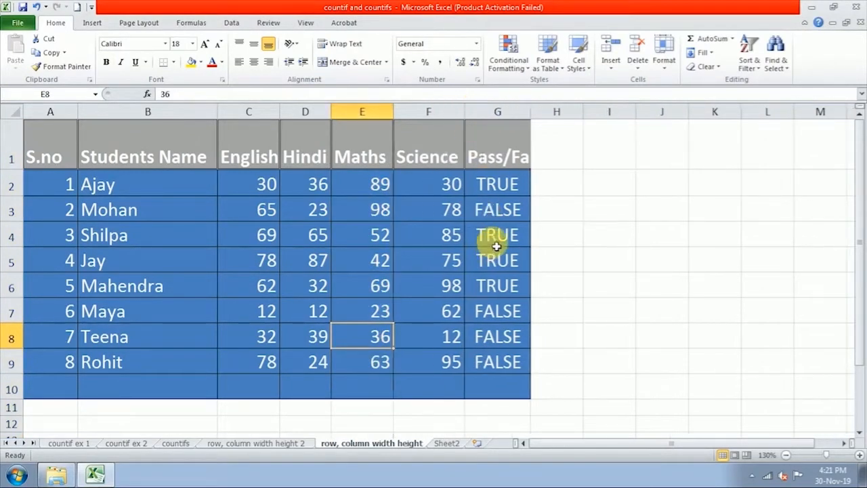
pyautogui.moveTo(536, 114); pyautogui.dragTo(557, 110)
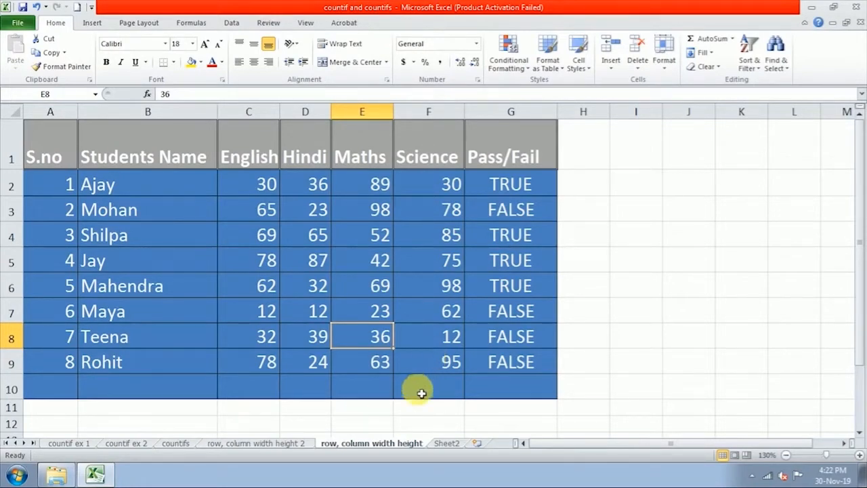
# Step: Switch to the 'row, column width height 2' attendance register and select the merged title cell A1
pyautogui.click(280, 444)
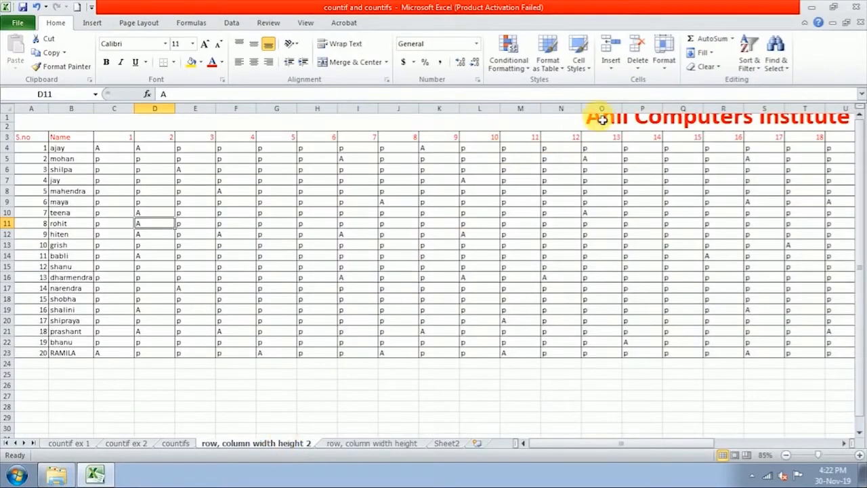
pyautogui.click(843, 443)
pyautogui.click(843, 443)
pyautogui.click(844, 443)
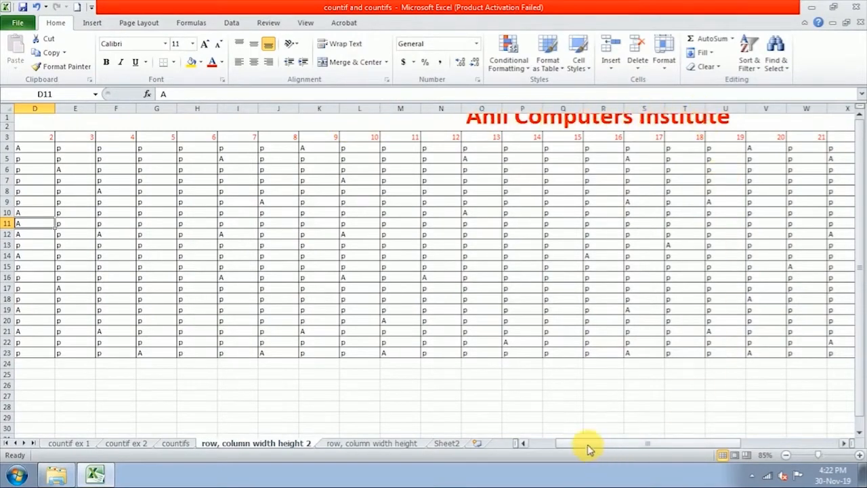
pyautogui.moveTo(590, 449); pyautogui.dragTo(562, 449)
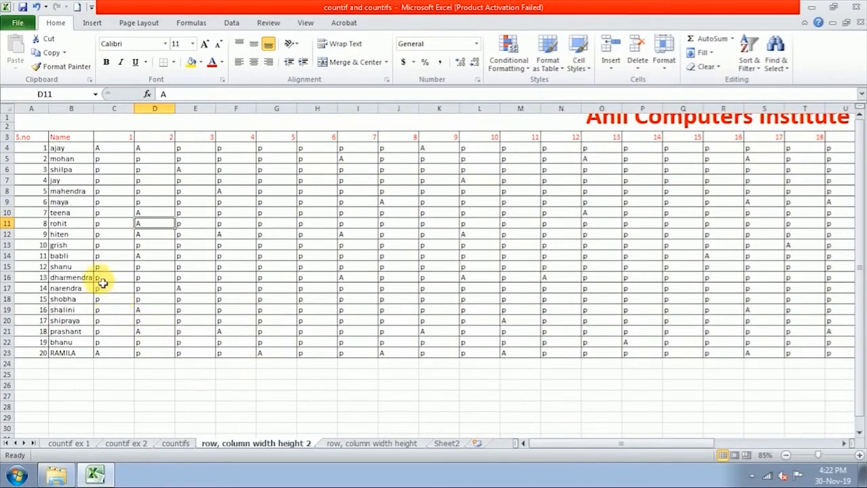
pyautogui.click(149, 120)
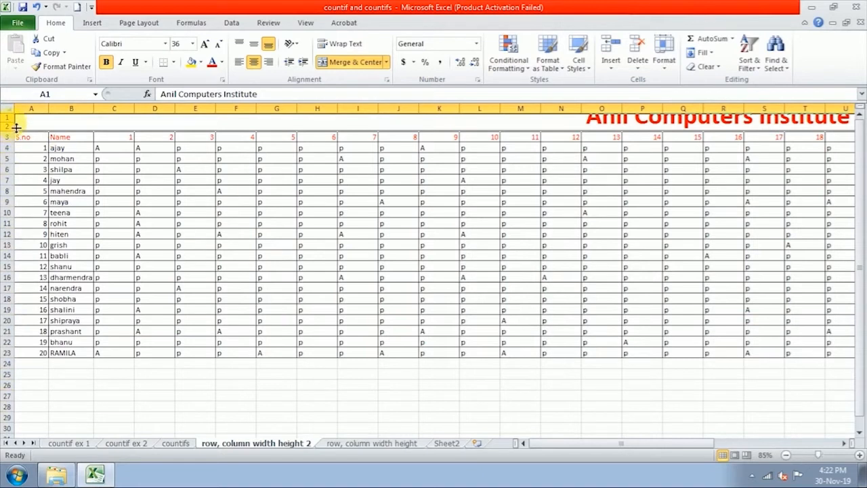
pyautogui.moveTo(17, 126); pyautogui.dragTo(17, 143)
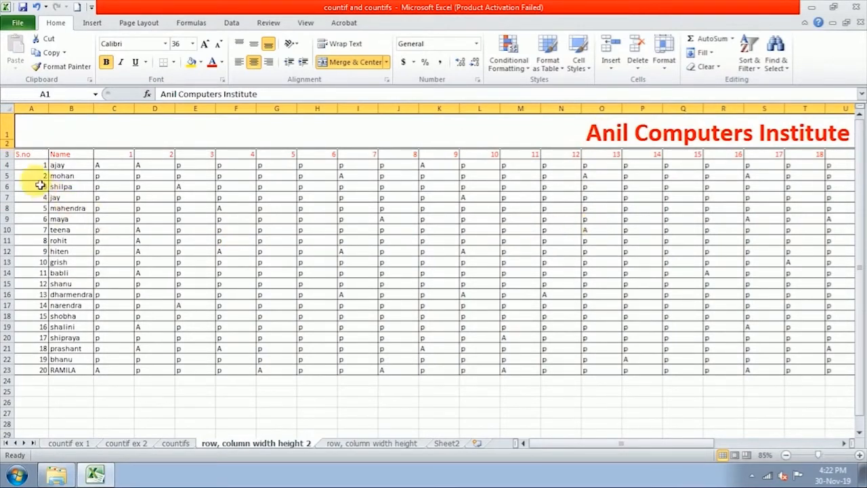
pyautogui.moveTo(13, 144); pyautogui.dragTo(14, 126)
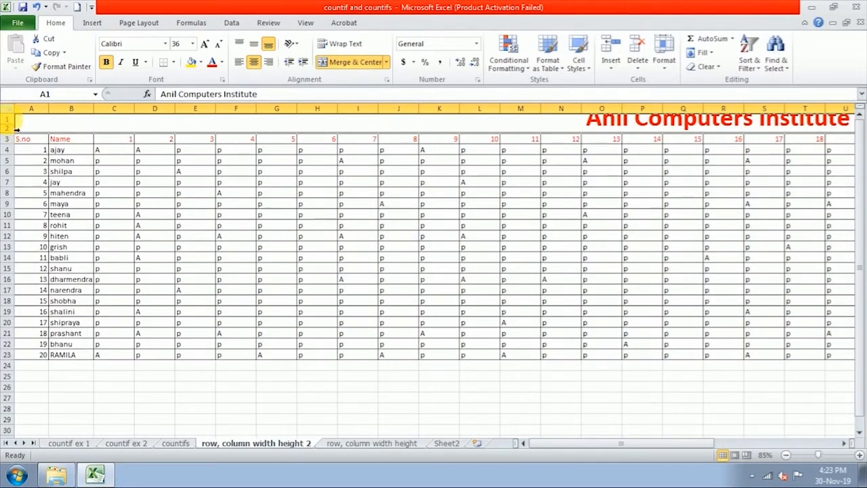
# Step: Set the title rows to height 20, then drag them taller so 'Anil Computers Institute' shows fully
pyautogui.rightClick(17, 122)
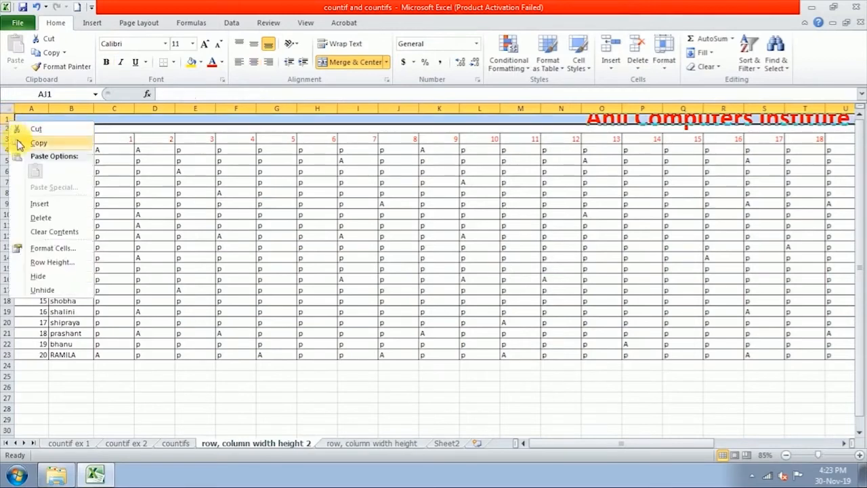
pyautogui.click(53, 262)
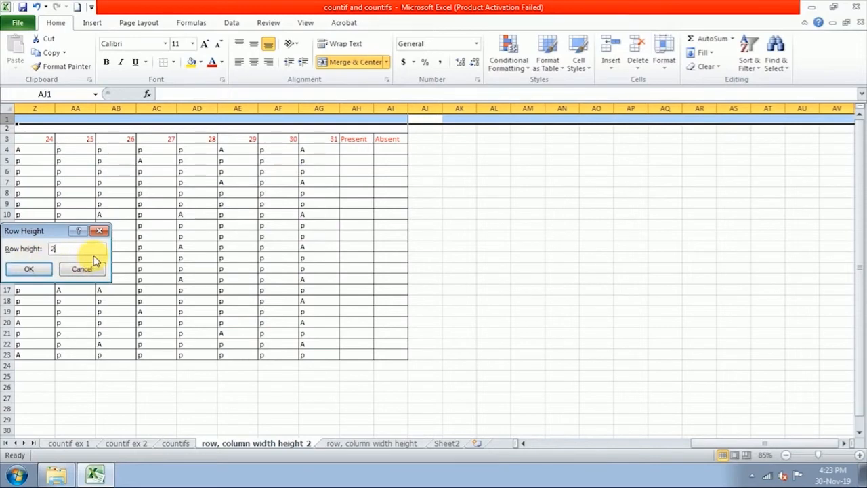
pyautogui.click(42, 271)
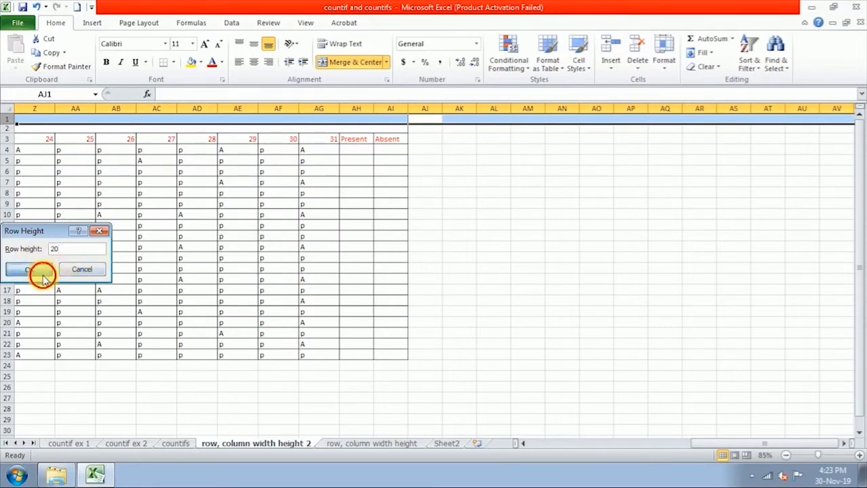
pyautogui.moveTo(697, 445); pyautogui.dragTo(542, 456)
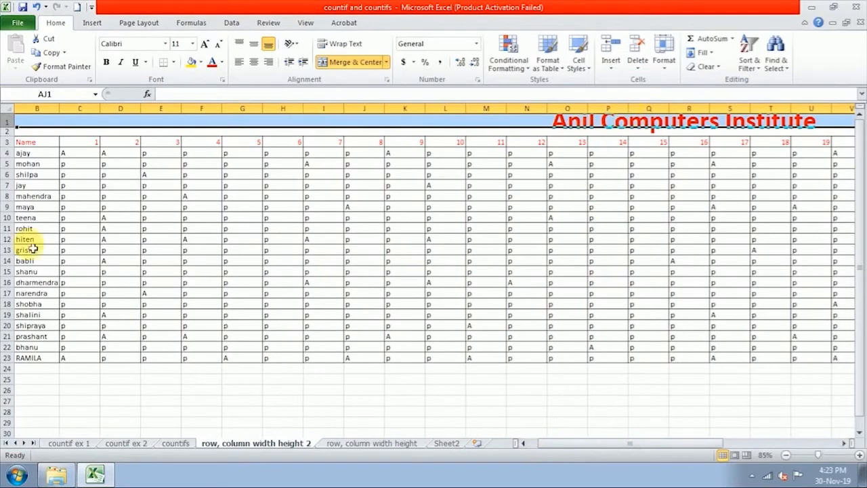
pyautogui.moveTo(15, 133); pyautogui.dragTo(14, 163)
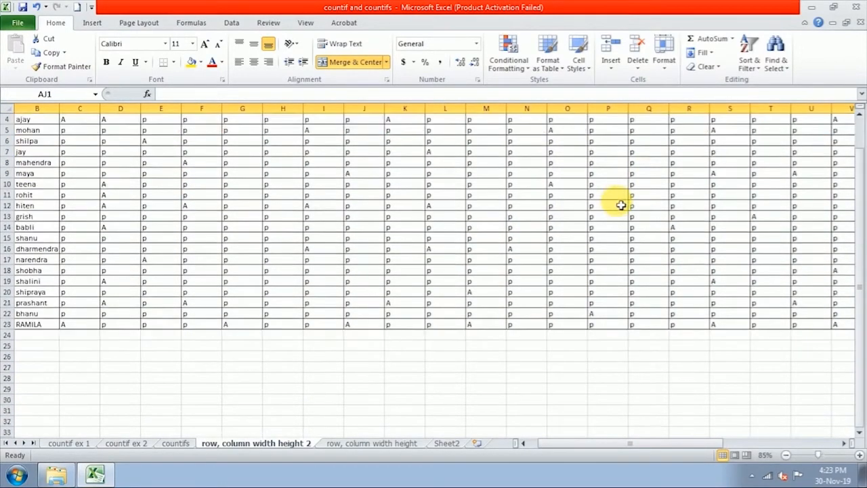
pyautogui.click(525, 307)
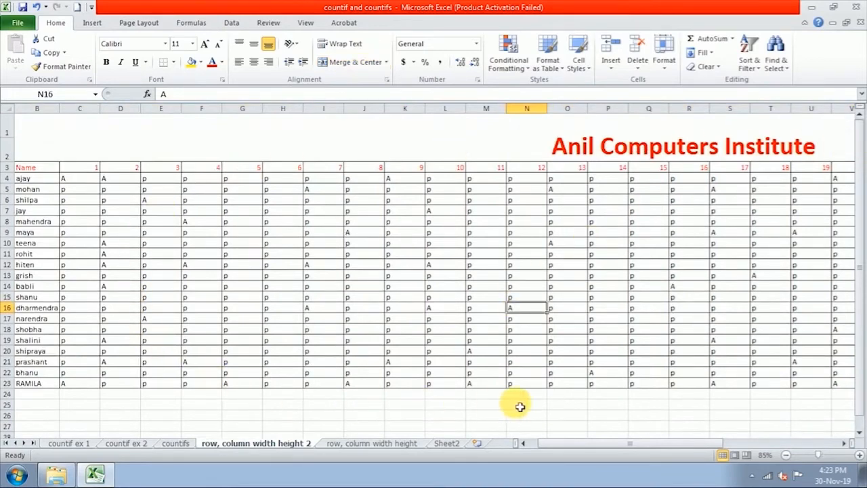
pyautogui.click(843, 443)
pyautogui.click(843, 444)
pyautogui.click(843, 443)
pyautogui.click(843, 443)
pyautogui.click(843, 444)
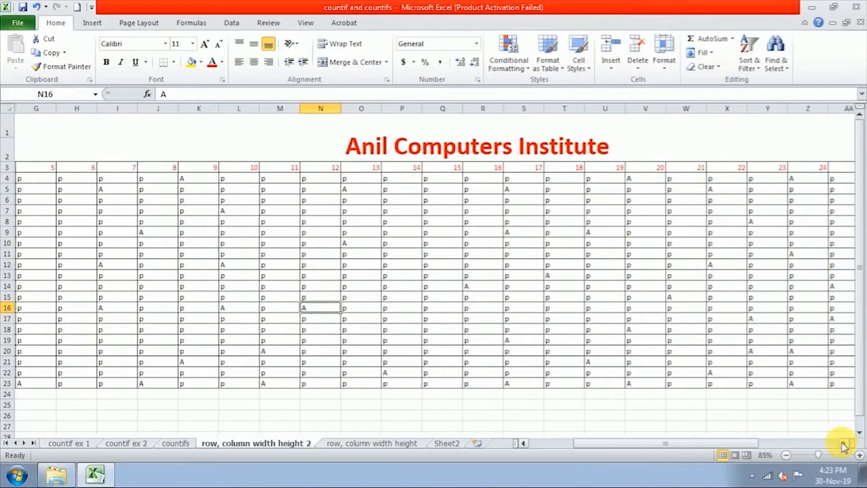
pyautogui.click(843, 444)
pyautogui.moveTo(763, 446); pyautogui.dragTo(589, 457)
pyautogui.click(236, 180)
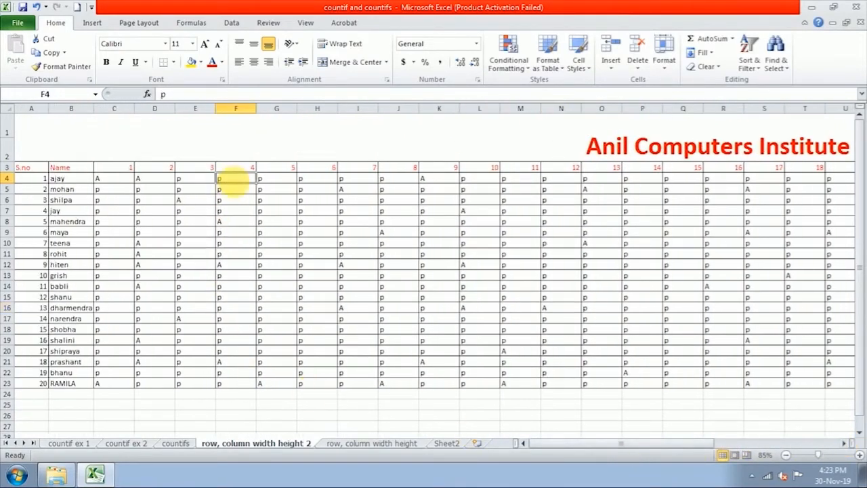
pyautogui.click(233, 191)
pyautogui.click(236, 247)
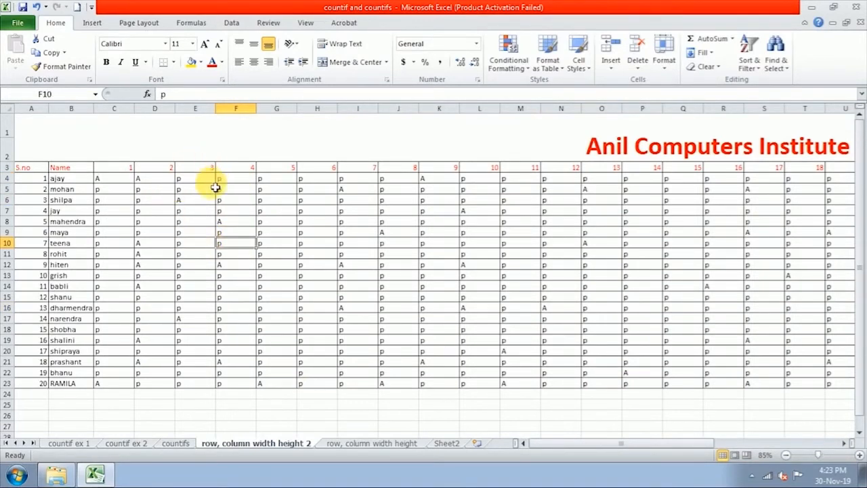
pyautogui.click(195, 178)
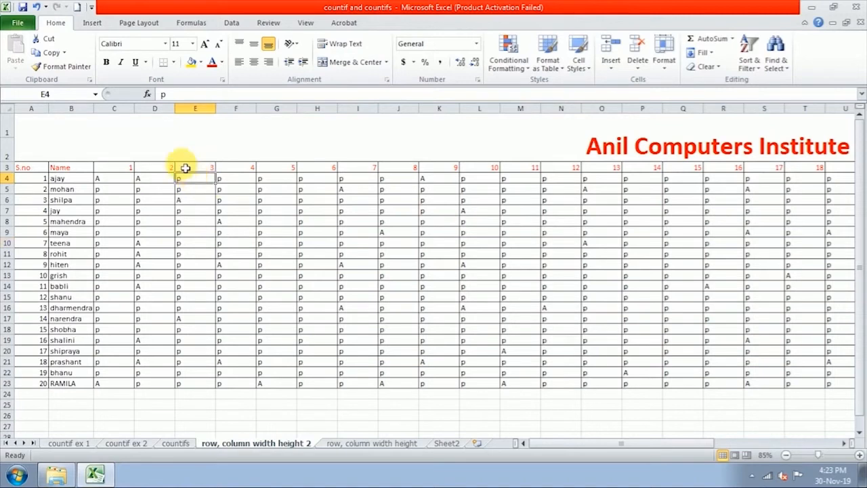
pyautogui.click(184, 167)
pyautogui.click(278, 199)
pyautogui.click(292, 265)
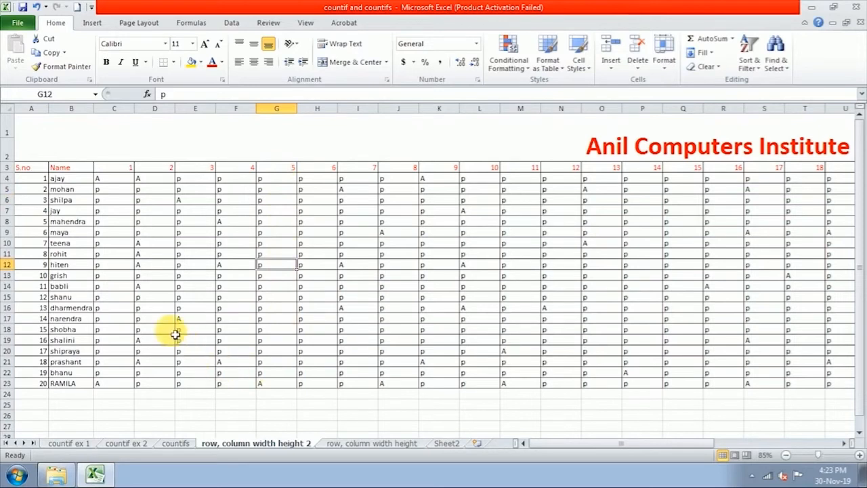
pyautogui.click(843, 443)
pyautogui.moveTo(843, 445); pyautogui.dragTo(843, 445)
pyautogui.moveTo(720, 448); pyautogui.dragTo(465, 472)
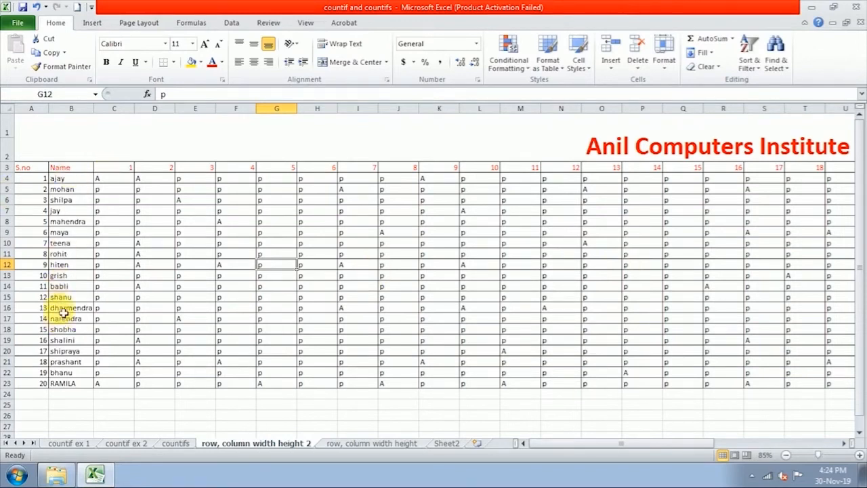
# Step: Drag the Name column wider and the day 1 and 2 columns narrower, then select C3
pyautogui.moveTo(100, 117)
pyautogui.mouseDown()
pyautogui.moveTo(116, 111)
pyautogui.moveTo(109, 110)
pyautogui.mouseUp()
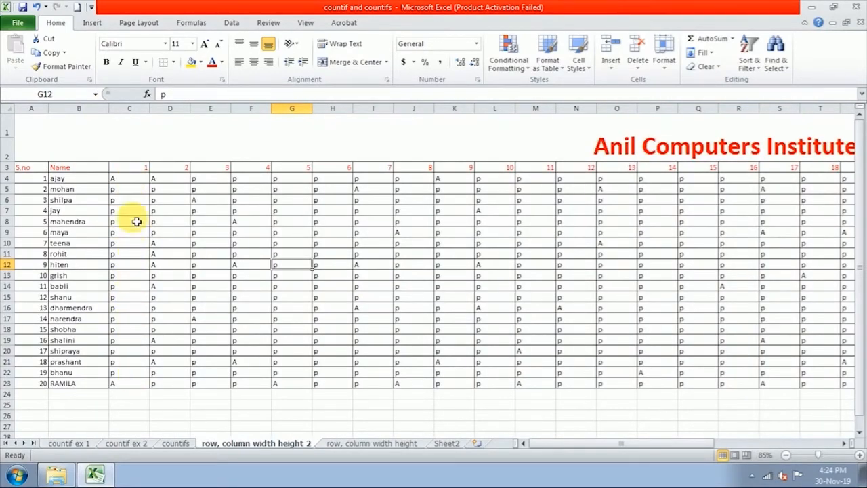
pyautogui.moveTo(152, 111)
pyautogui.mouseDown()
pyautogui.moveTo(129, 117)
pyautogui.moveTo(167, 116)
pyautogui.moveTo(158, 118)
pyautogui.mouseUp()
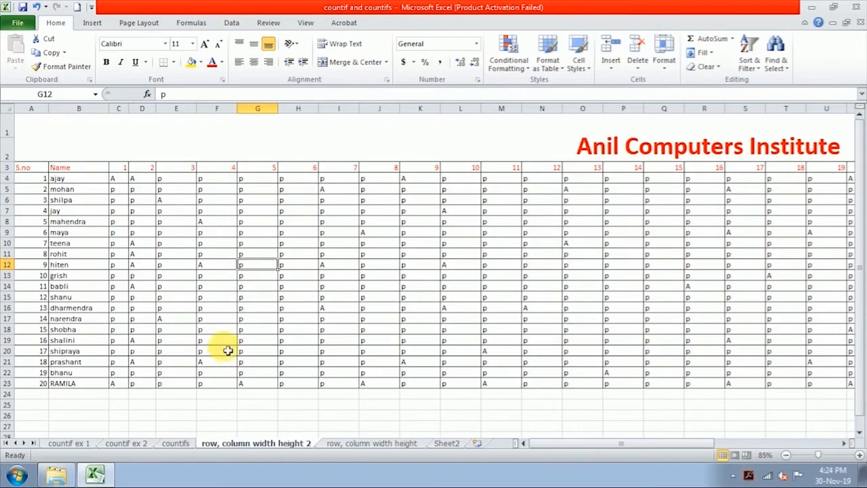
pyautogui.click(664, 65)
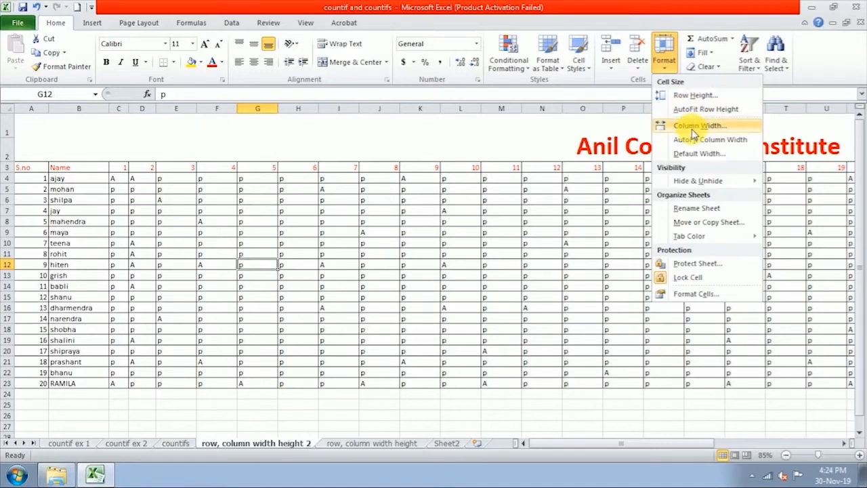
pyautogui.click(474, 255)
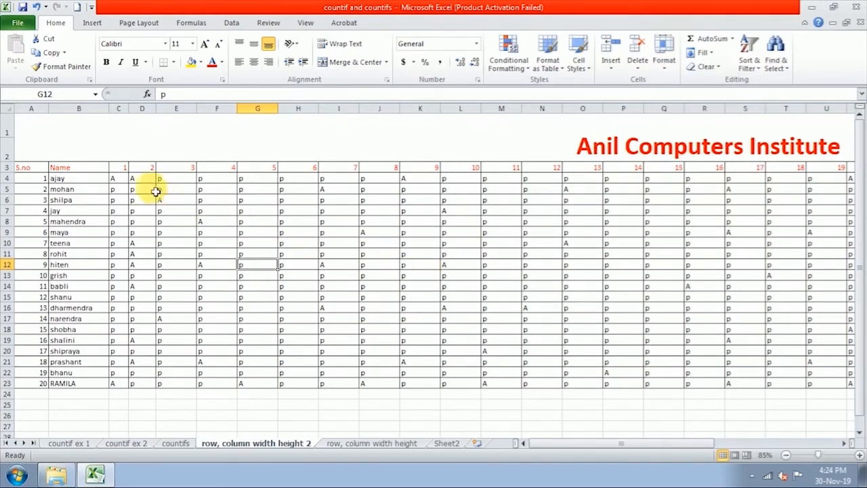
pyautogui.click(116, 170)
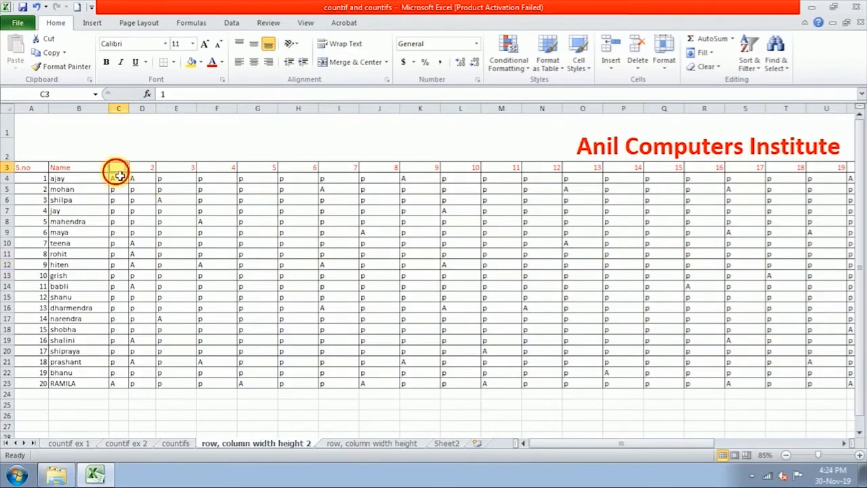
# Step: Check the columns through day 31, then select the day headings and marks from C3 to AG23
pyautogui.click(843, 445)
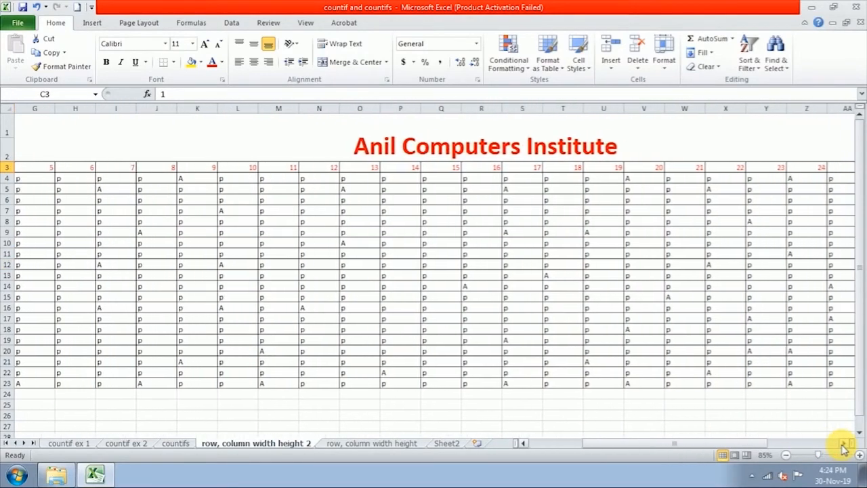
pyautogui.moveTo(843, 445); pyautogui.dragTo(844, 445)
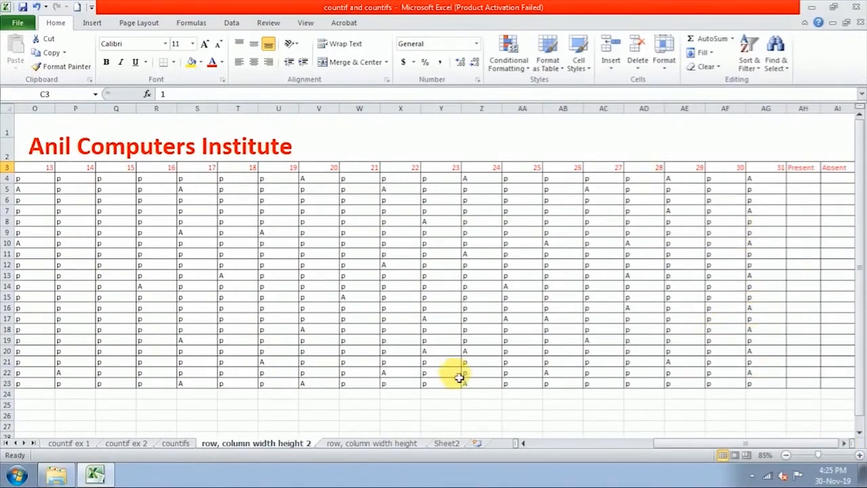
pyautogui.moveTo(677, 449); pyautogui.dragTo(549, 451)
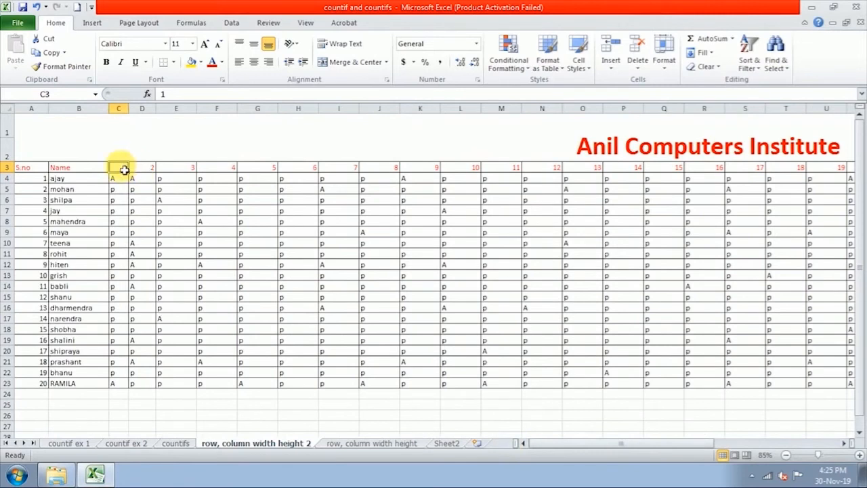
pyautogui.moveTo(124, 169); pyautogui.dragTo(729, 386)
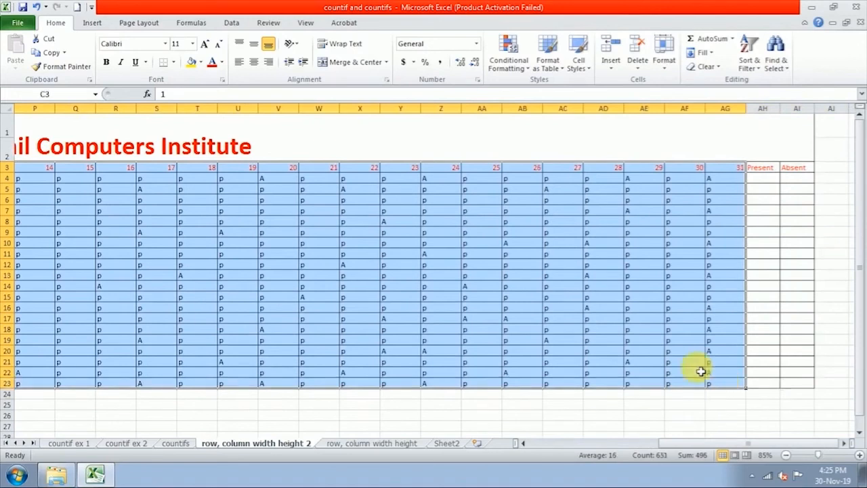
# Step: Set all selected day columns to width 5 with Format > Column Width, then deselect
pyautogui.click(662, 75)
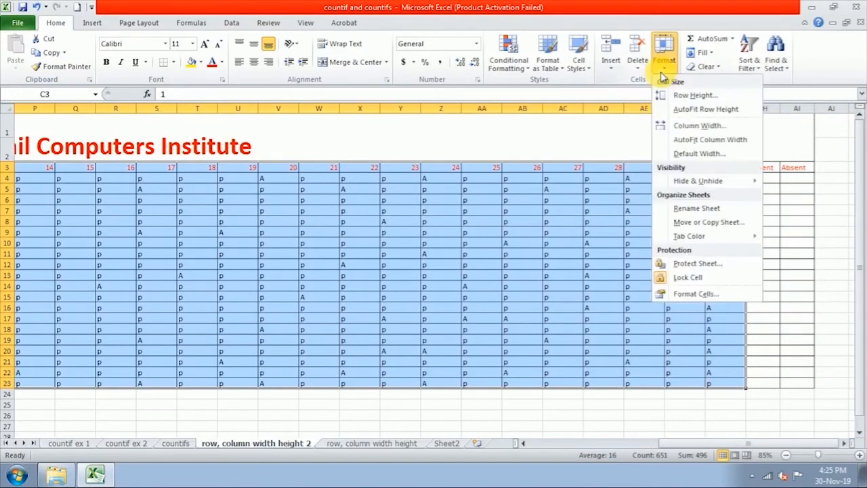
pyautogui.click(684, 126)
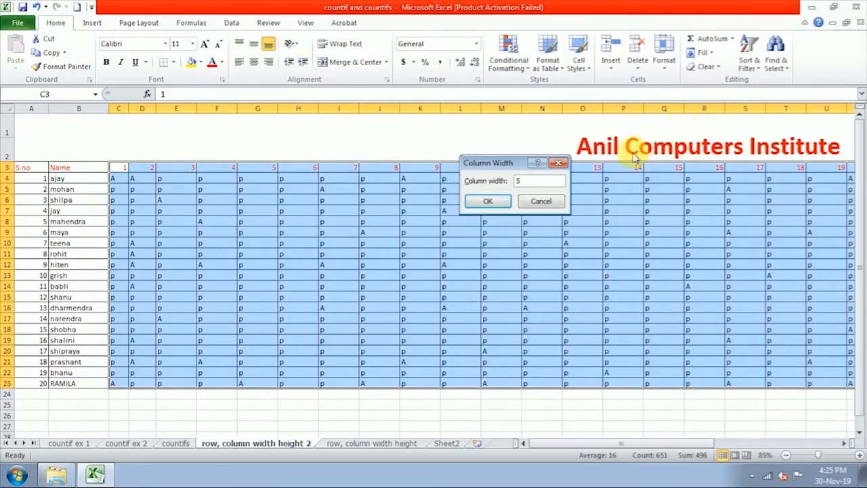
pyautogui.click(487, 202)
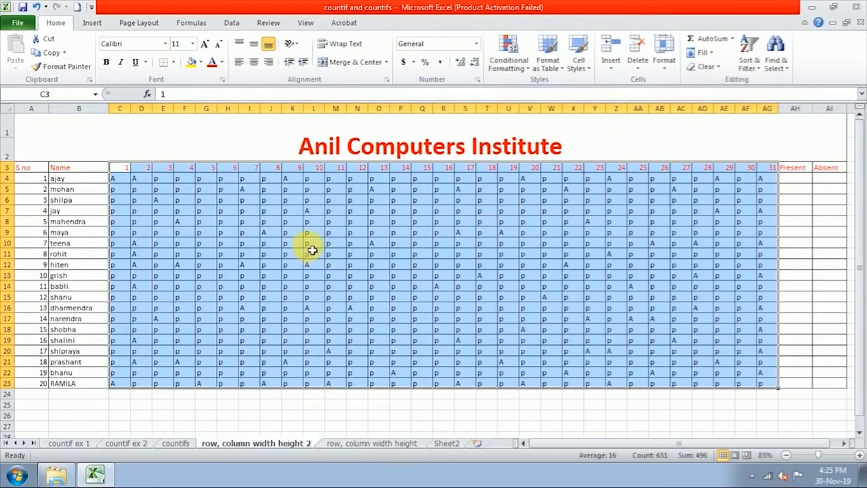
pyautogui.click(426, 252)
pyautogui.click(509, 264)
pyautogui.click(612, 298)
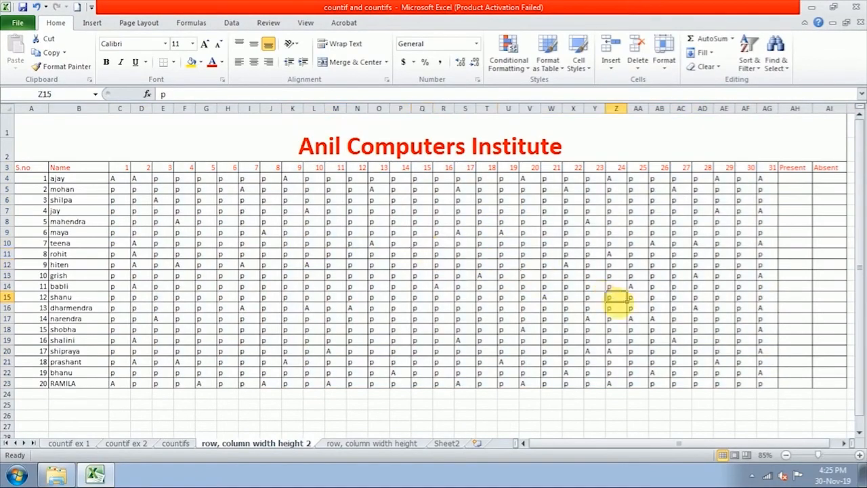
# Step: Check the columns past day 31, then open the Home Format row height and column width menu
pyautogui.click(687, 318)
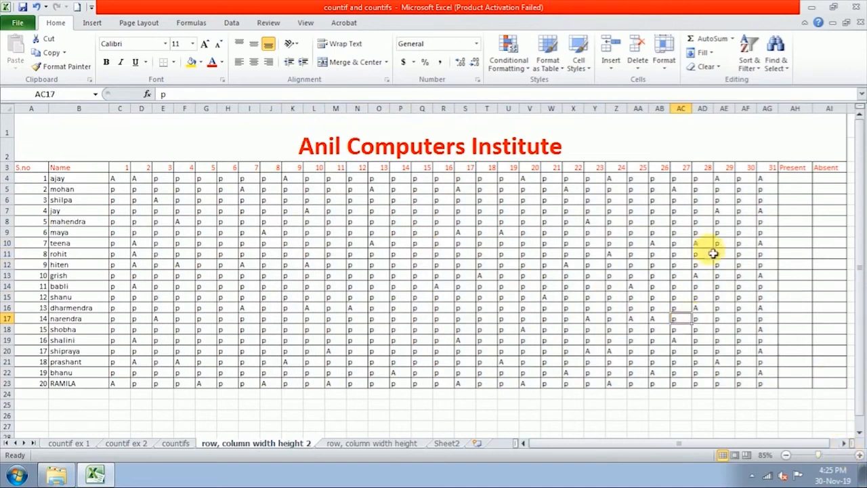
pyautogui.click(848, 444)
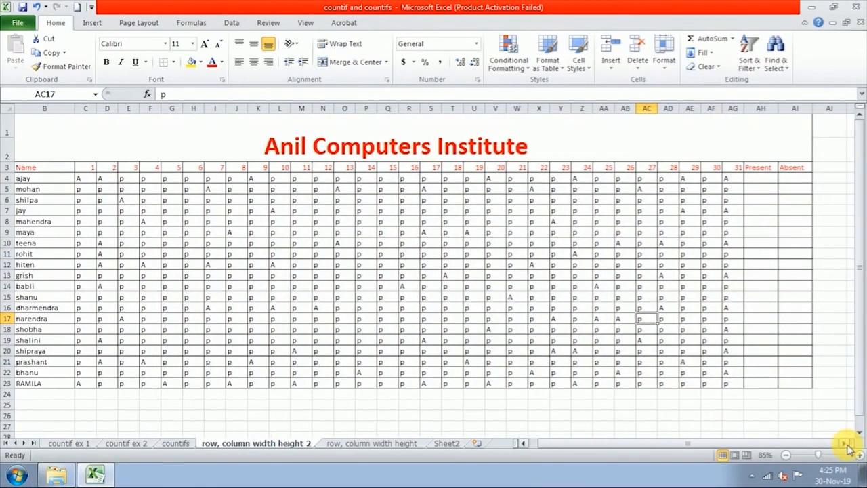
pyautogui.moveTo(782, 448); pyautogui.dragTo(757, 443)
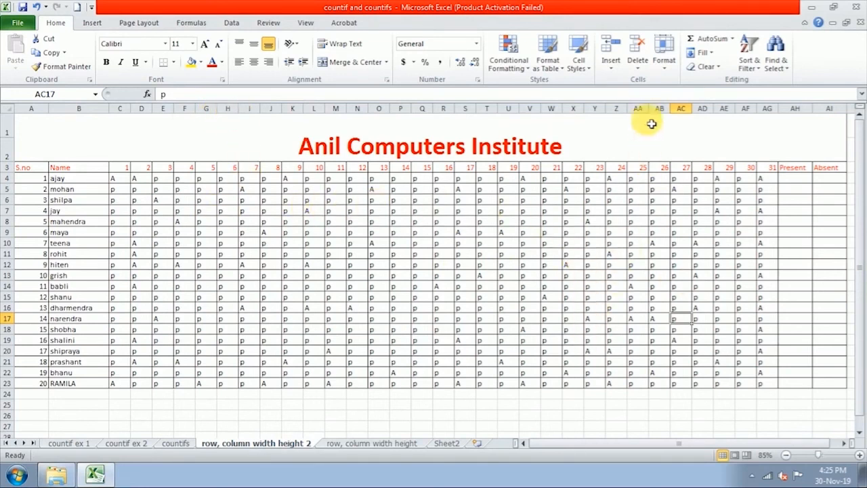
pyautogui.click(664, 74)
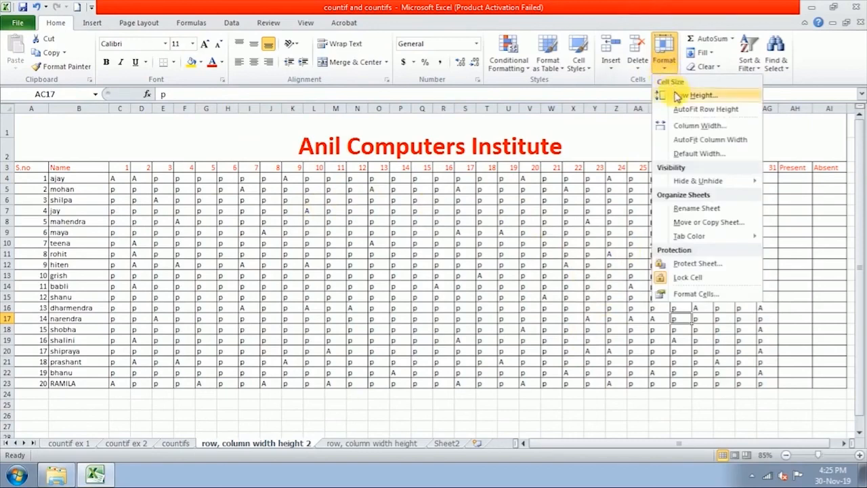